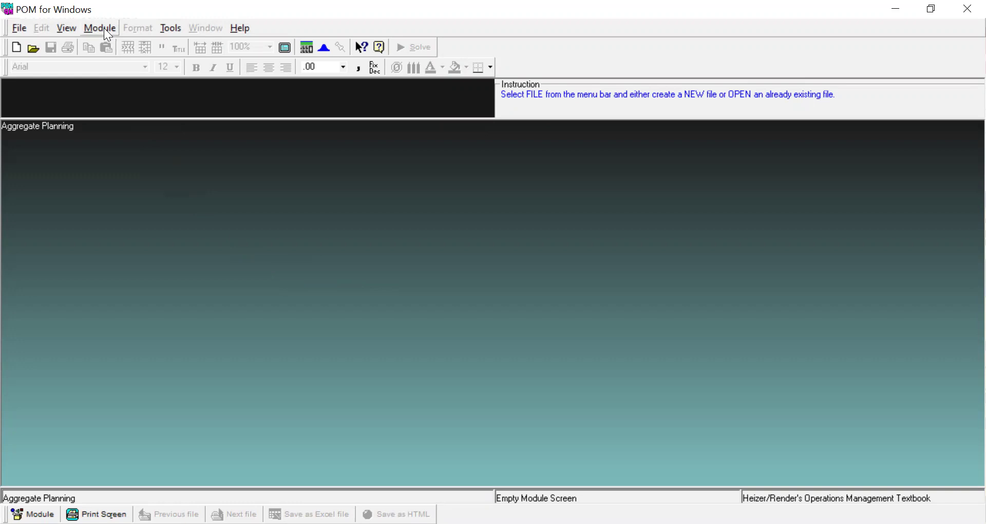
# Step: Switch to the Productivity module and start a new data set titled "Pabrik Cat"
pyautogui.click(104, 28)
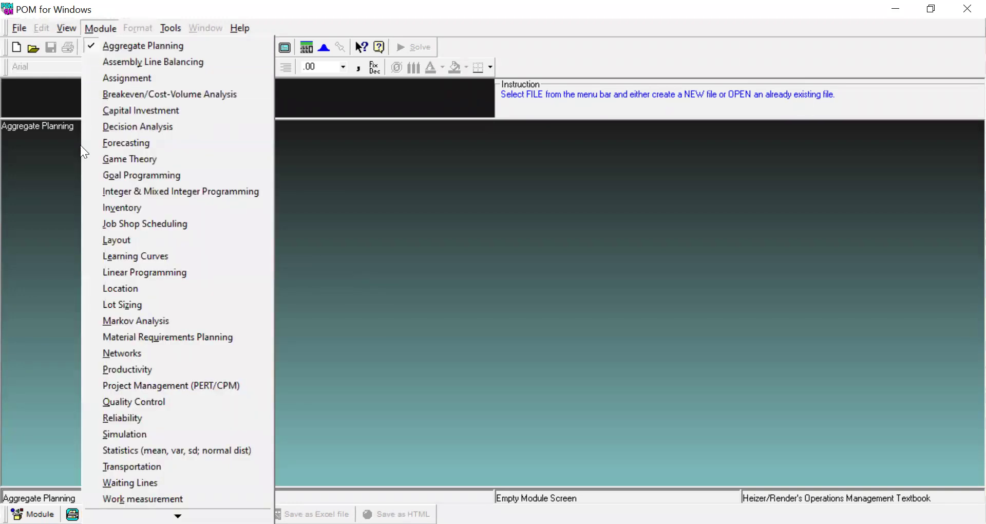
pyautogui.click(139, 369)
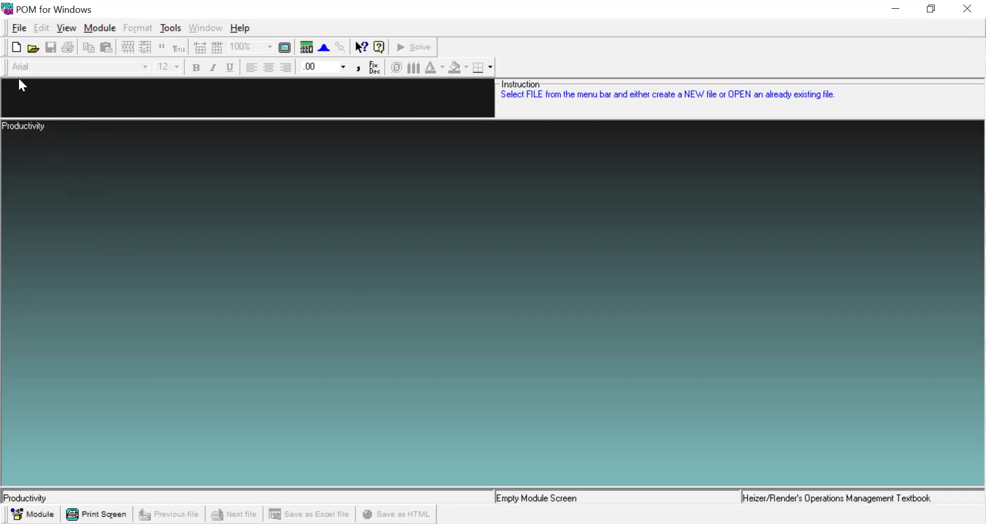
pyautogui.click(15, 48)
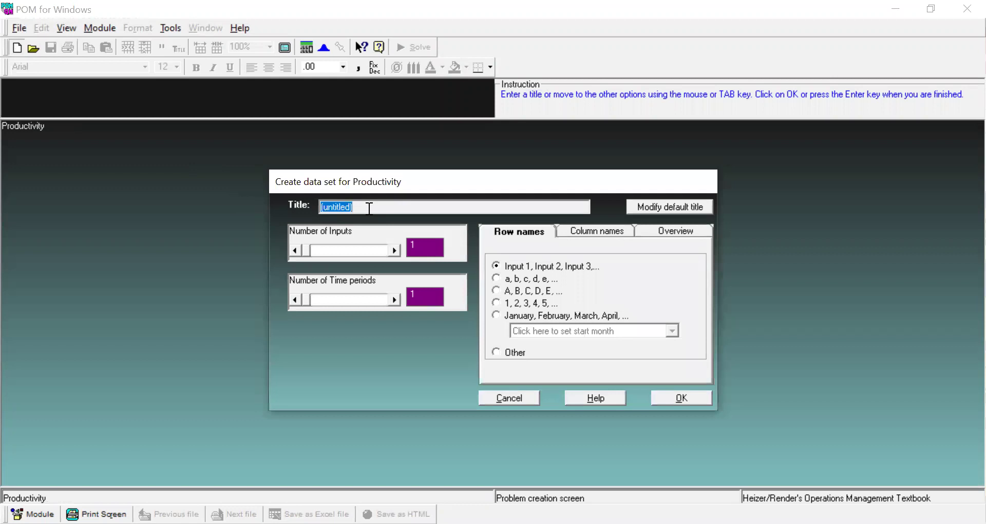
pyautogui.write('Pabrik Cat')
# Step: Set the number of inputs to 4 and time periods to 2, and create the data set
pyautogui.click(394, 251)
pyautogui.click(393, 250)
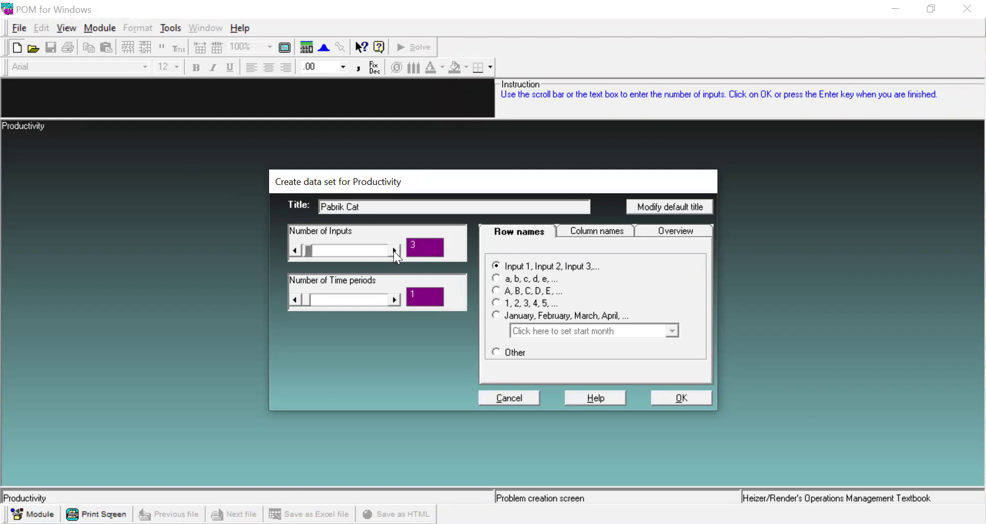
pyautogui.click(393, 251)
pyautogui.moveTo(306, 299); pyautogui.dragTo(361, 308)
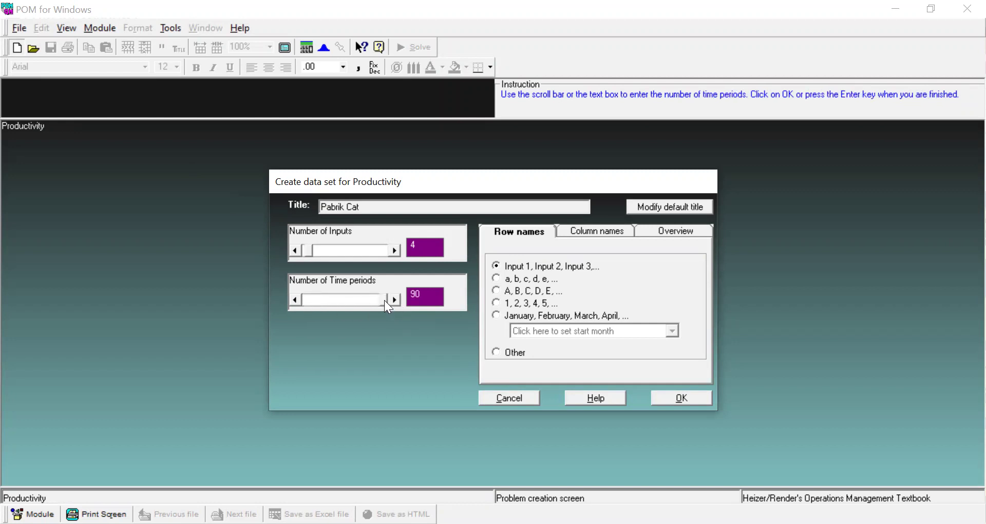
pyautogui.moveTo(384, 300); pyautogui.dragTo(292, 298)
pyautogui.click(386, 299)
pyautogui.click(669, 400)
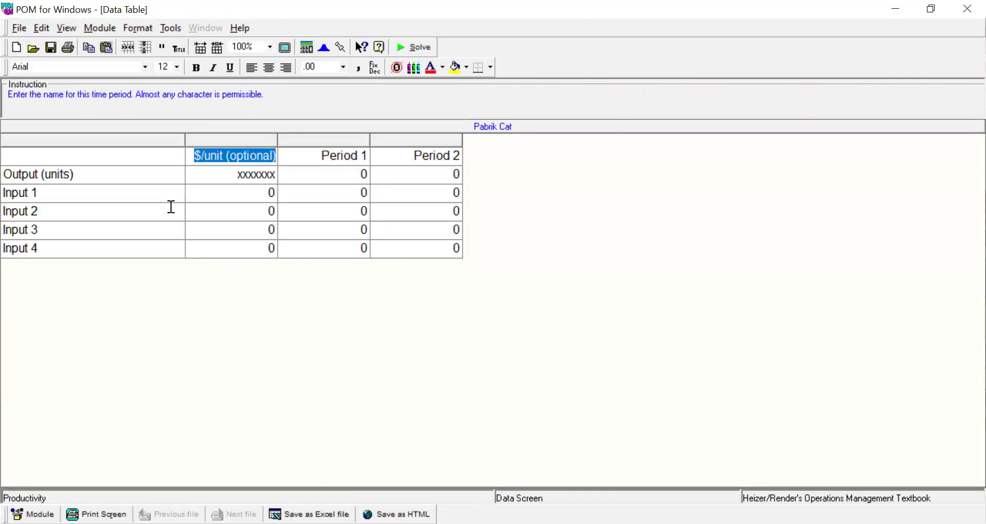
# Step: Name the four input rows Tenaga Kerja, Listrik, Air and bahan Baku
pyautogui.click(34, 193)
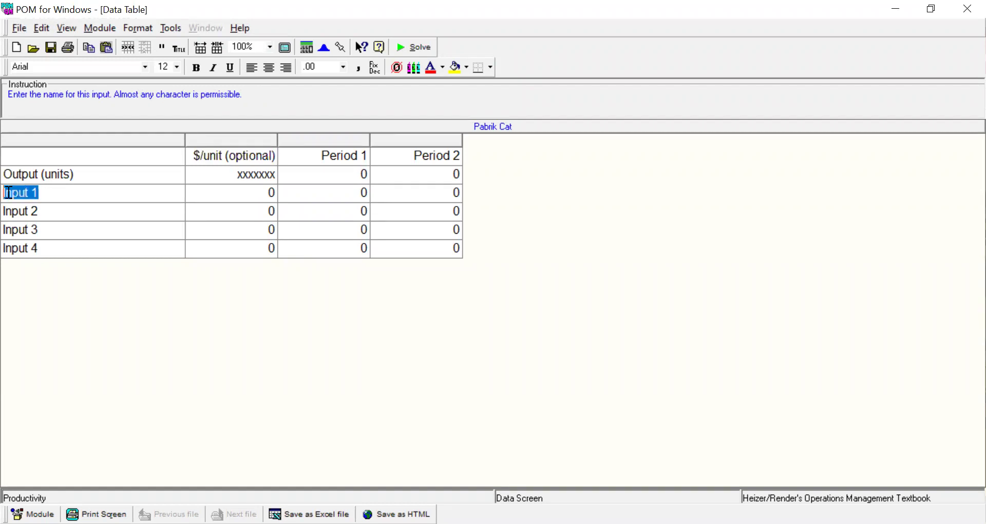
pyautogui.write('Tenaga')
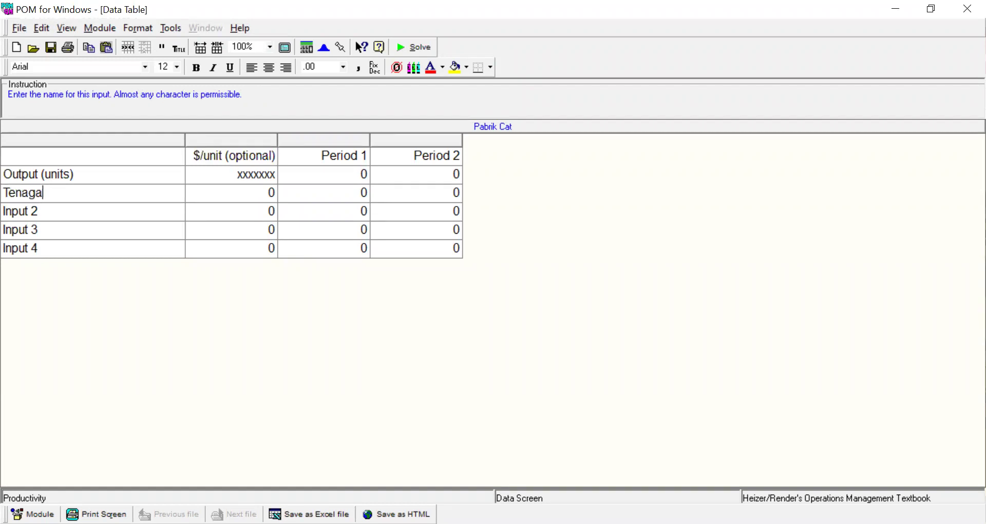
pyautogui.write(' Kerja')
pyautogui.press('Return')
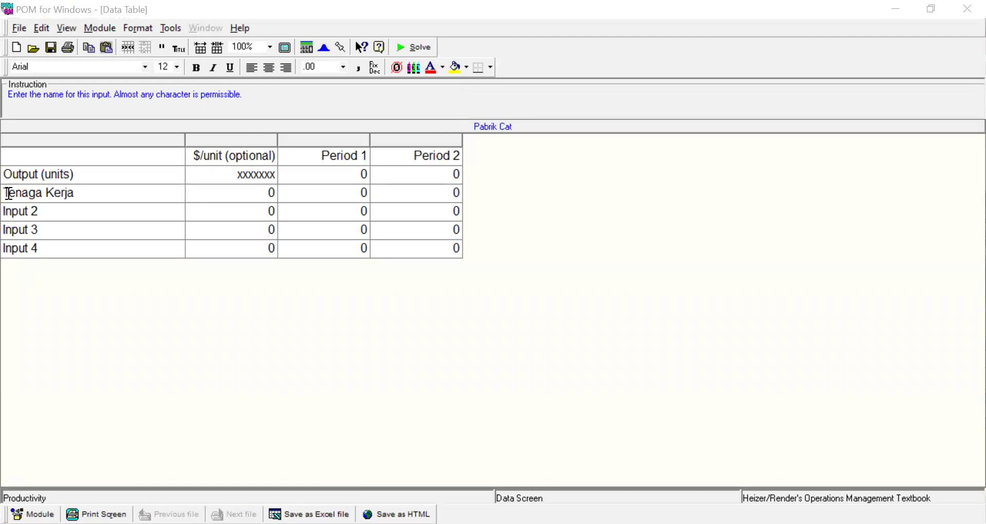
pyautogui.write('Listrik')
pyautogui.press('Return')
pyautogui.write('Air')
pyautogui.press('Return')
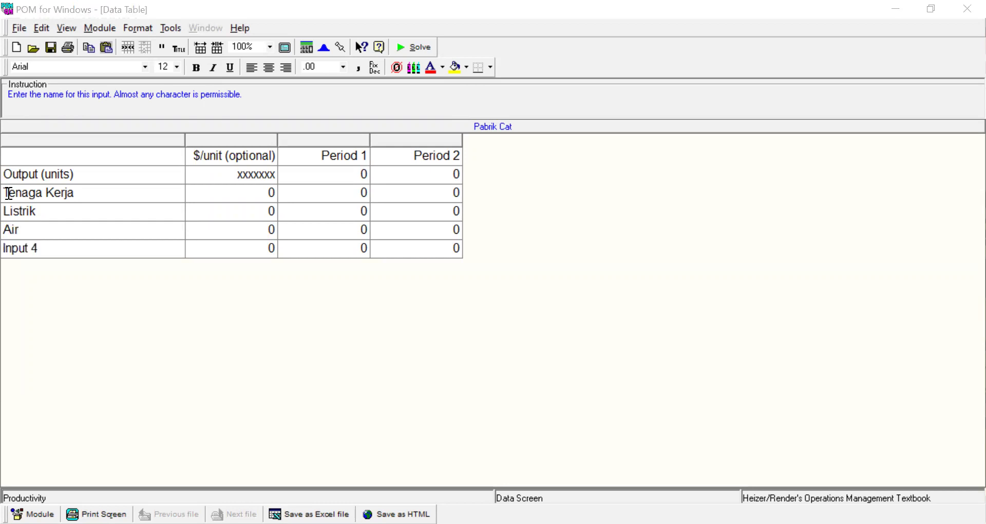
pyautogui.write('bahan Baku')
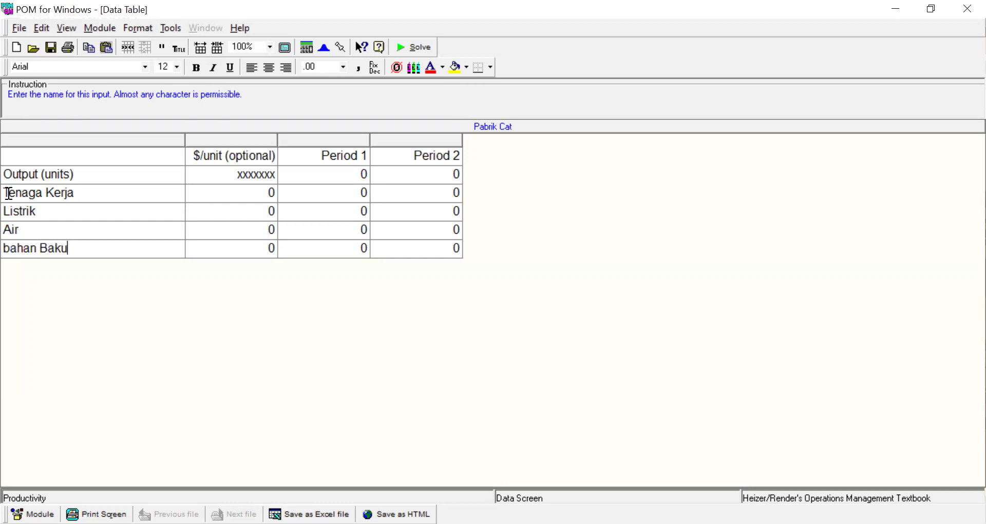
pyautogui.press('Return')
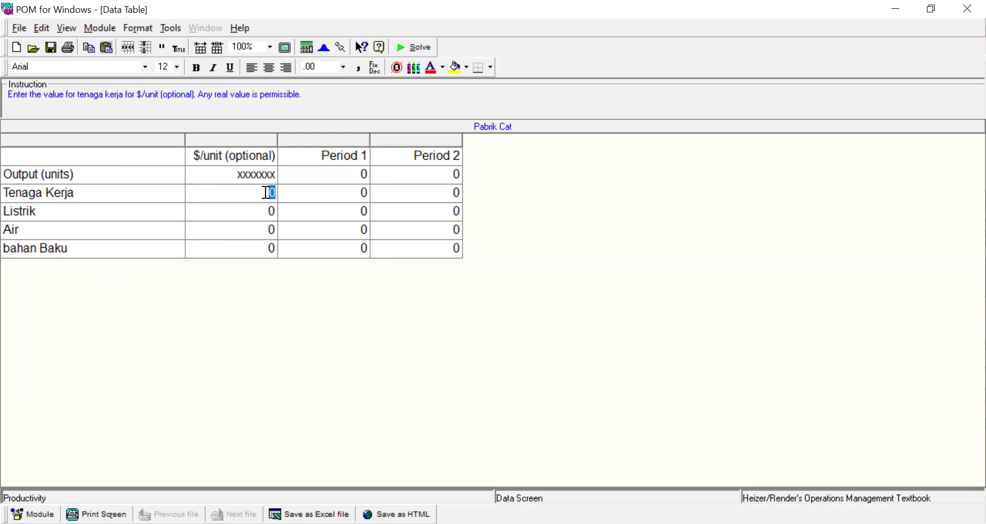
# Step: Enter the cost per unit: 14000 for Tenaga Kerja, 2500 for Listrik, 1200 for Air and 4000 for bahan Baku
pyautogui.click(202, 155)
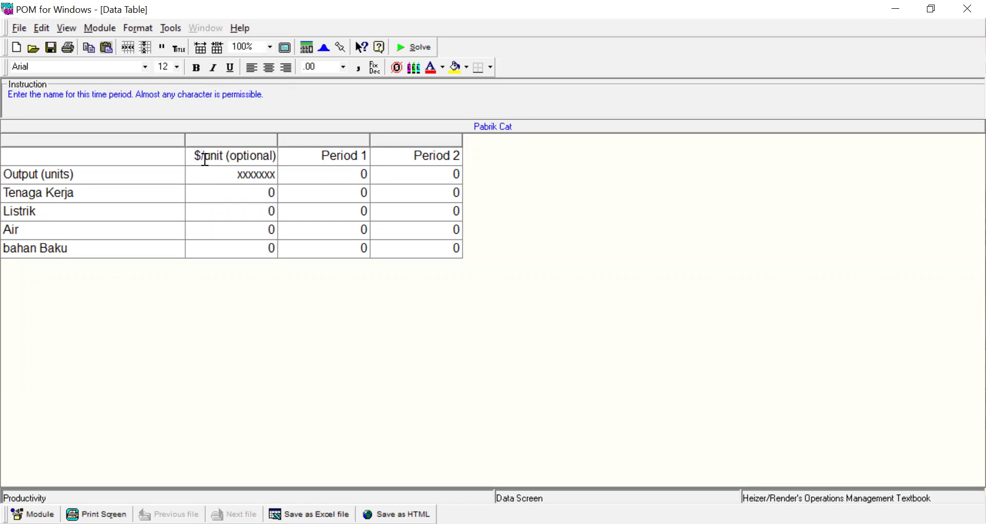
pyautogui.click(267, 193)
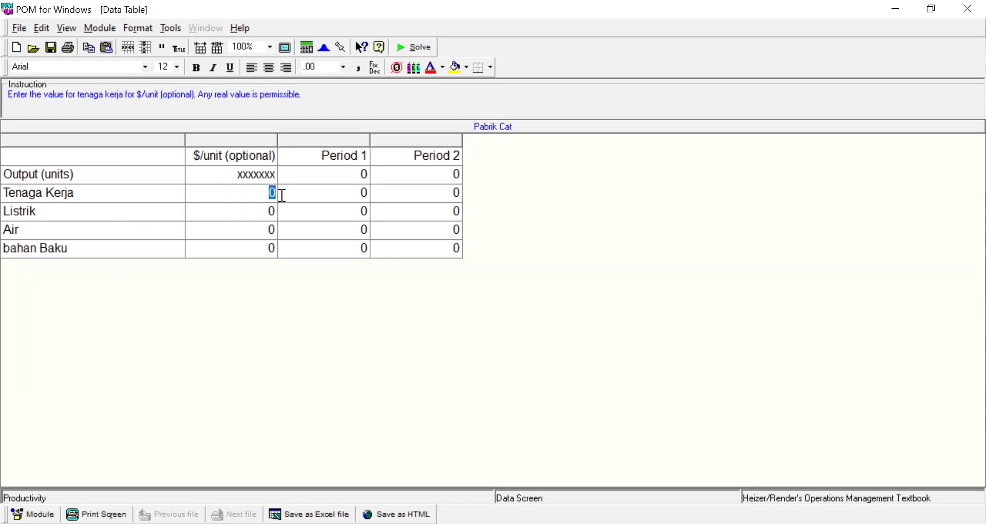
pyautogui.write('14000')
pyautogui.press('Return')
pyautogui.write('2500')
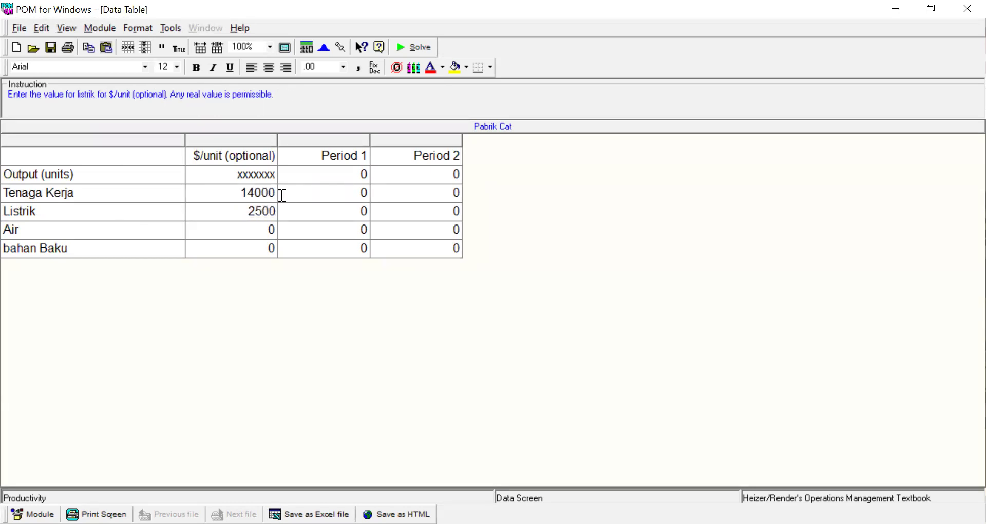
pyautogui.press('Return')
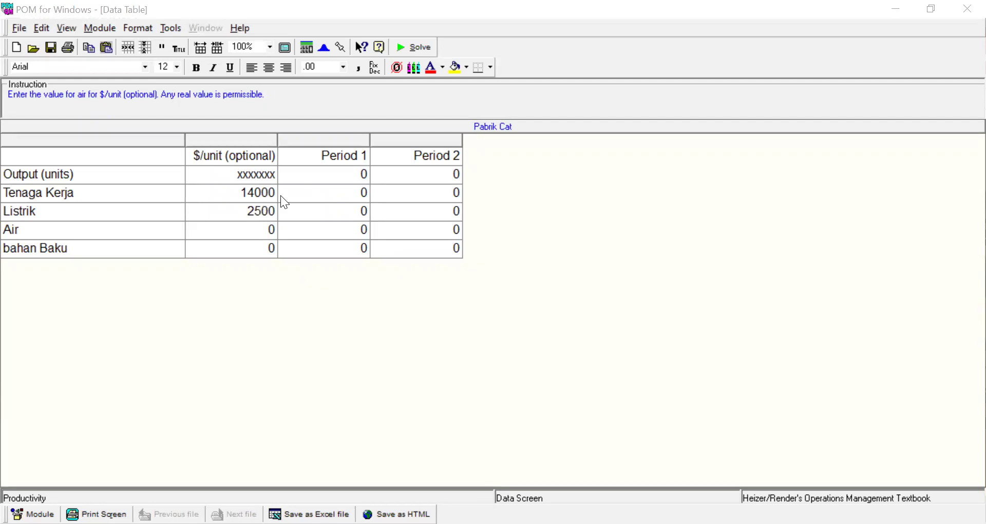
pyautogui.write('1200')
pyautogui.press('Return')
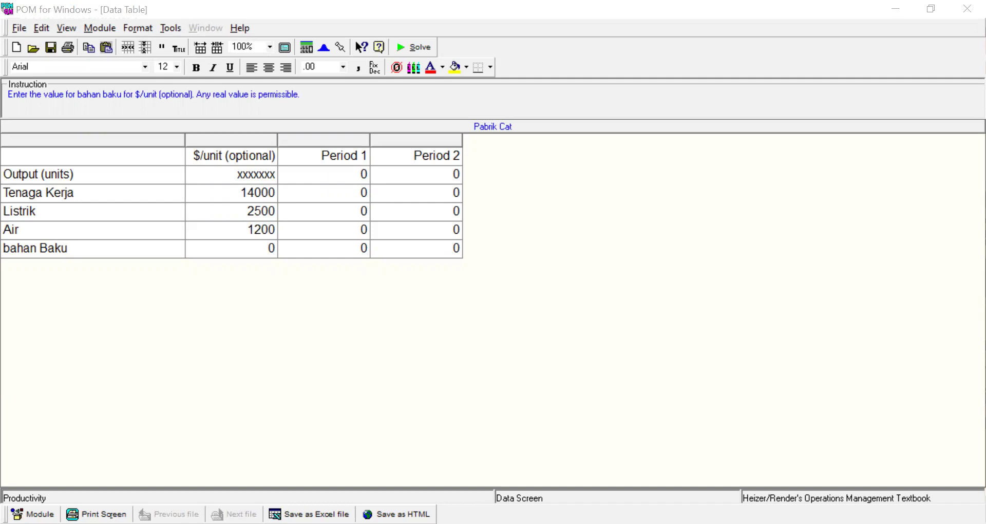
pyautogui.write('4000')
pyautogui.press('Tab')
# Step: Rename the two time period columns to Minggu 1 and Minggu 2
pyautogui.press('Up')
pyautogui.press('Up')
pyautogui.press('Up')
pyautogui.press('Up')
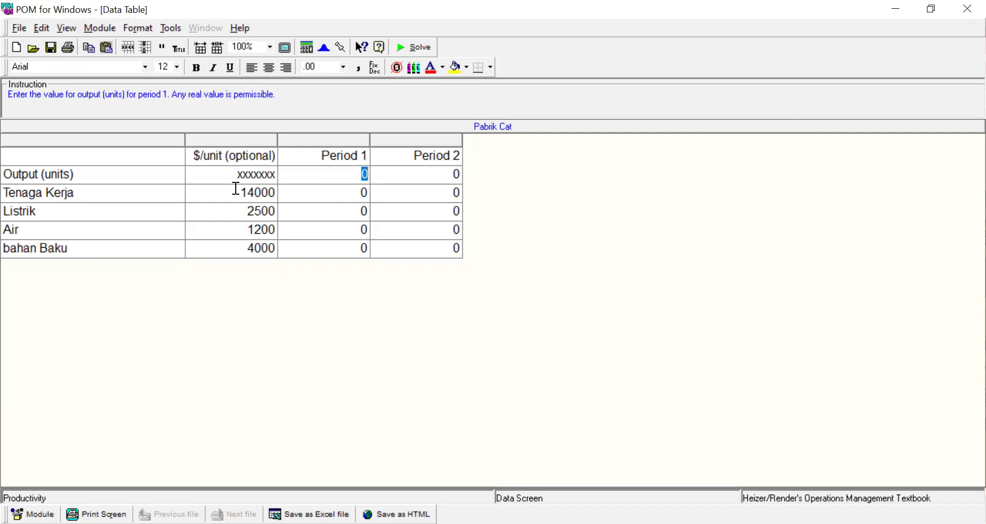
pyautogui.moveTo(52, 175); pyautogui.dragTo(97, 189)
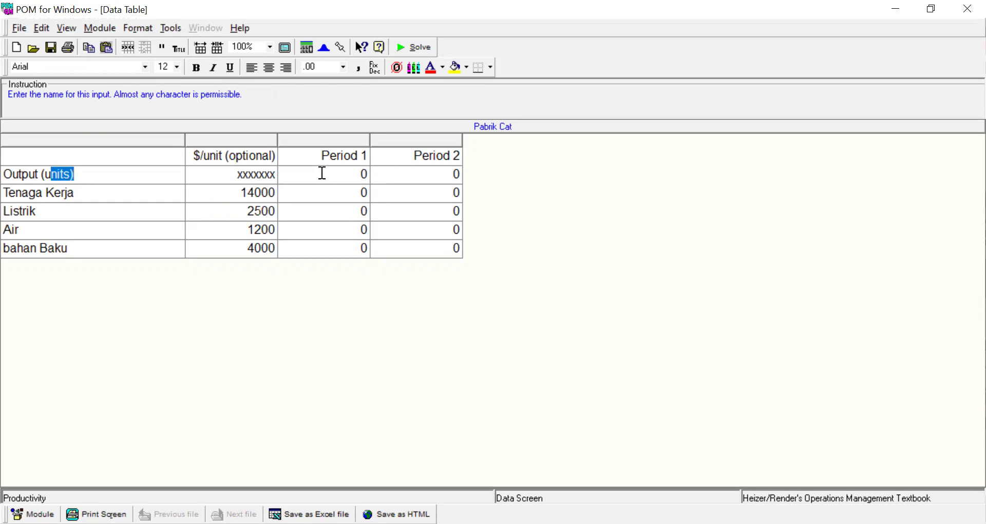
pyautogui.click(357, 172)
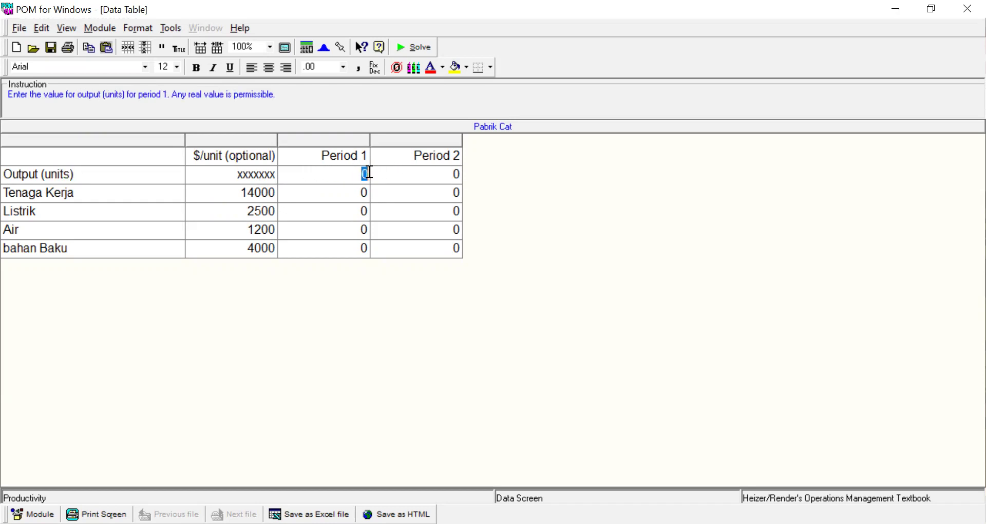
pyautogui.moveTo(328, 155); pyautogui.dragTo(380, 152)
pyautogui.write('Ming')
pyautogui.press('BackSpace')
pyautogui.write('nggu 1')
pyautogui.click(379, 154)
pyautogui.write('Minggu 2')
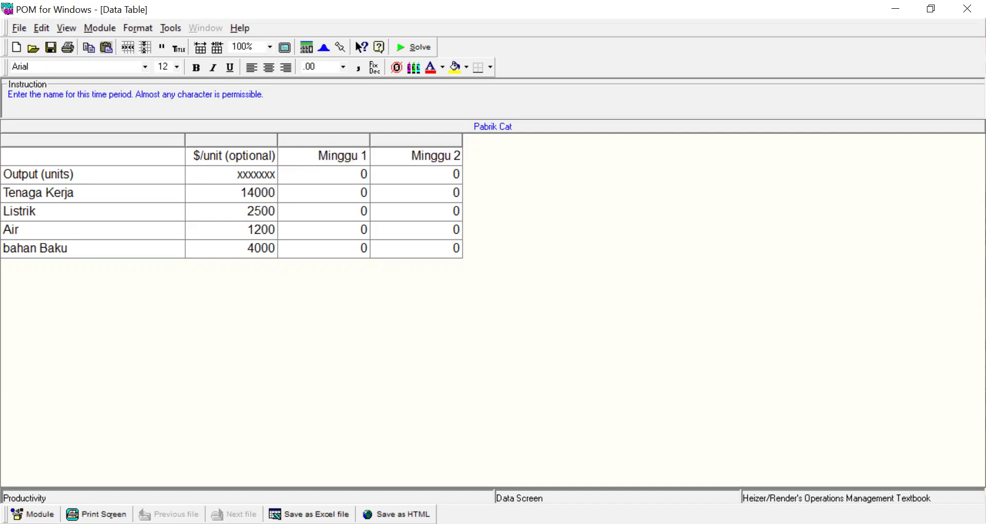
# Step: Enter the output units as 15000 for Minggu 1 and 20000 for Minggu 2
pyautogui.press('Return')
pyautogui.write('15000')
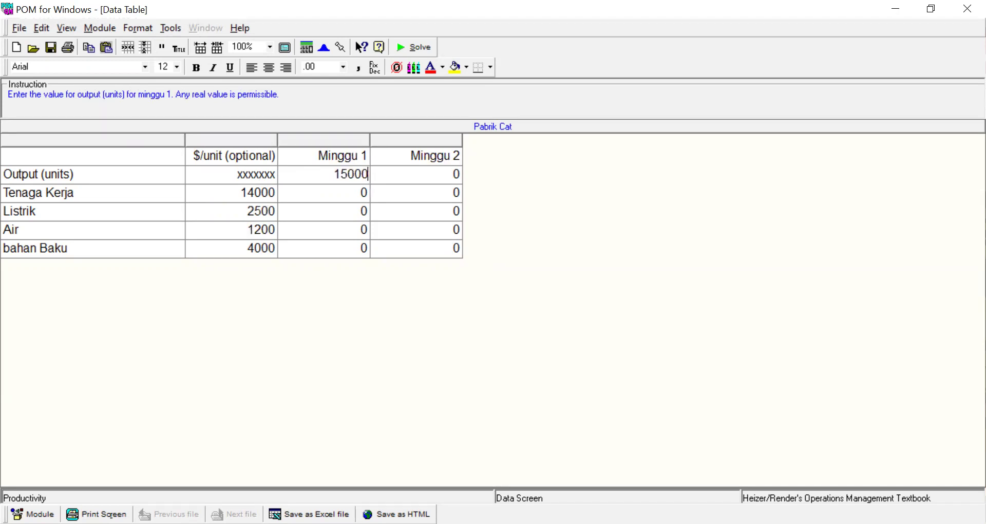
pyautogui.press('Return')
pyautogui.write('20000')
pyautogui.press('Return')
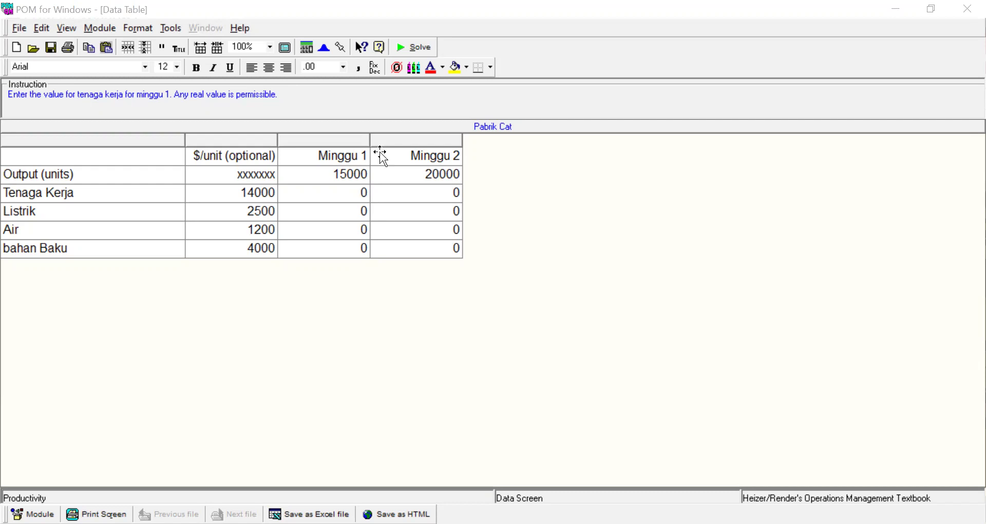
# Step: Enter the Tenaga Kerja amounts as 5000 for Minggu 1 and 6500 for Minggu 2
pyautogui.write('6500')
pyautogui.press('Return')
pyautogui.press('Left')
pyautogui.write('5000')
pyautogui.press('Return')
pyautogui.write('6500')
pyautogui.press('Return')
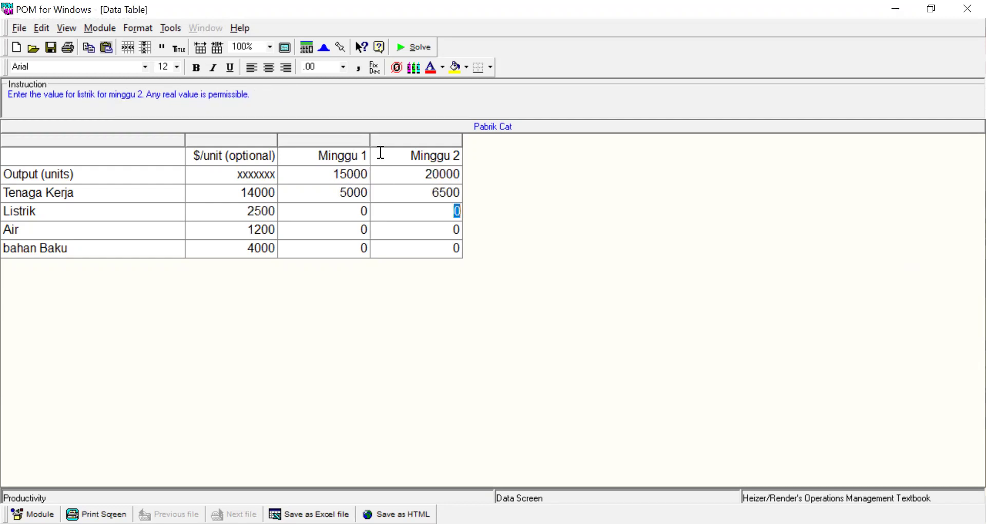
# Step: Enter the Listrik amounts as 4500 for Minggu 1 and 10000 for Minggu 2
pyautogui.press('Left')
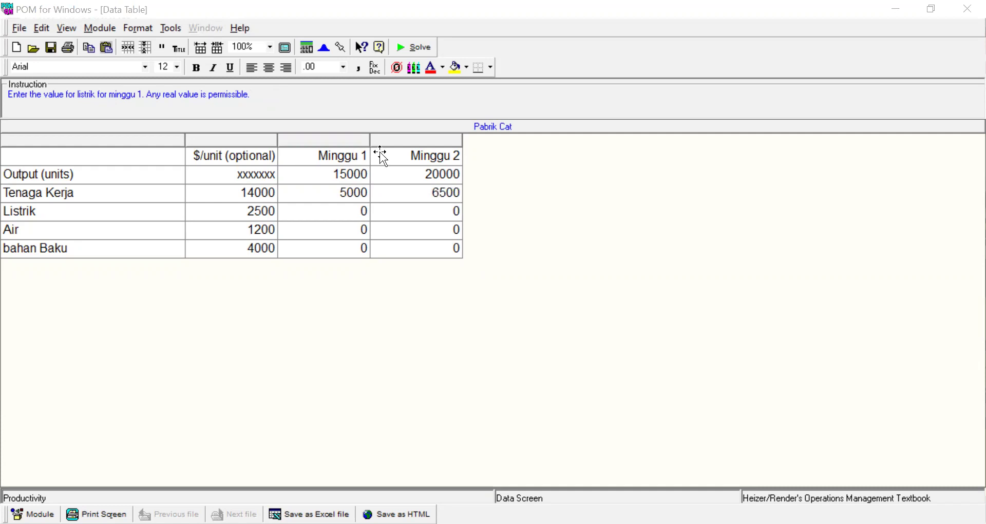
pyautogui.write('4500')
pyautogui.press('Return')
pyautogui.write('10000')
pyautogui.press('Return')
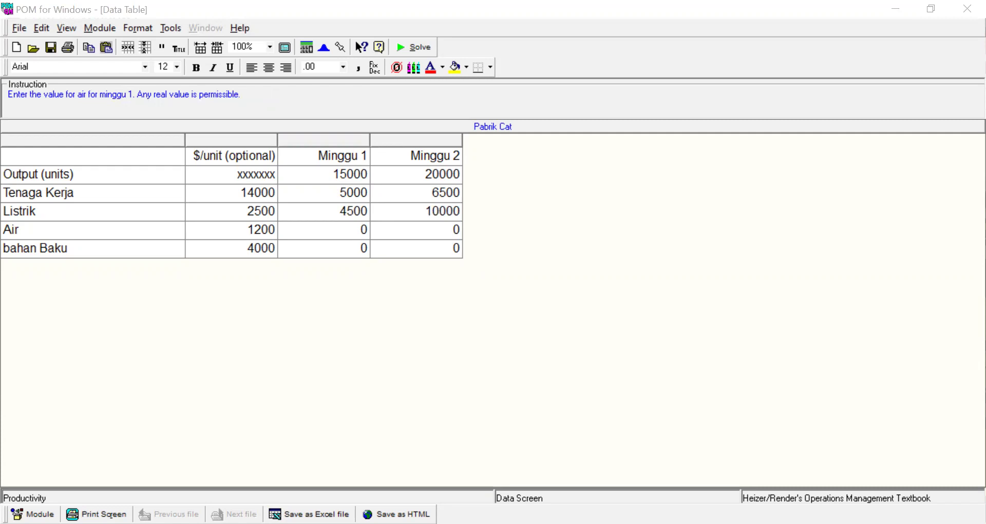
# Step: Enter the Air amounts as 750 for Minggu 1 and 1000 for Minggu 2
pyautogui.write('750')
pyautogui.press('Return')
pyautogui.write('10000')
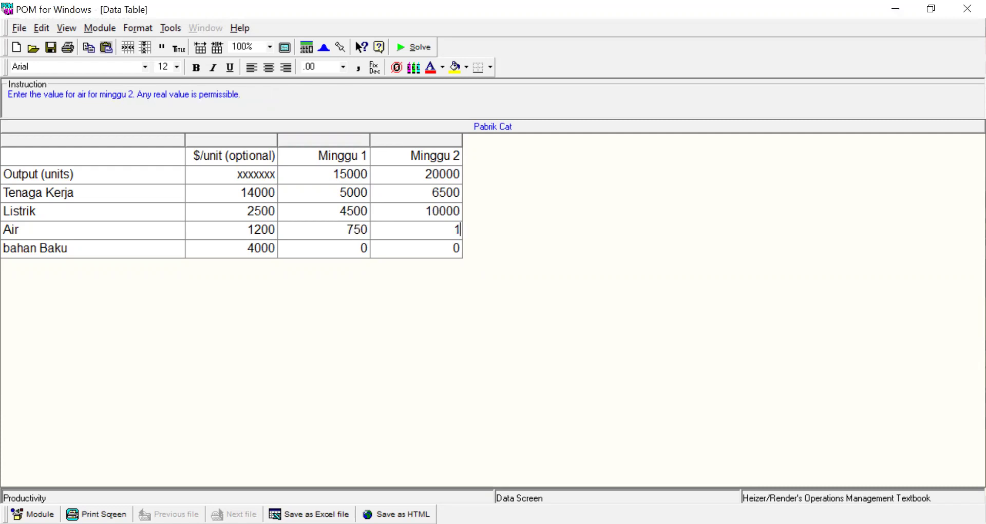
pyautogui.press('BackSpace')
pyautogui.press('Return')
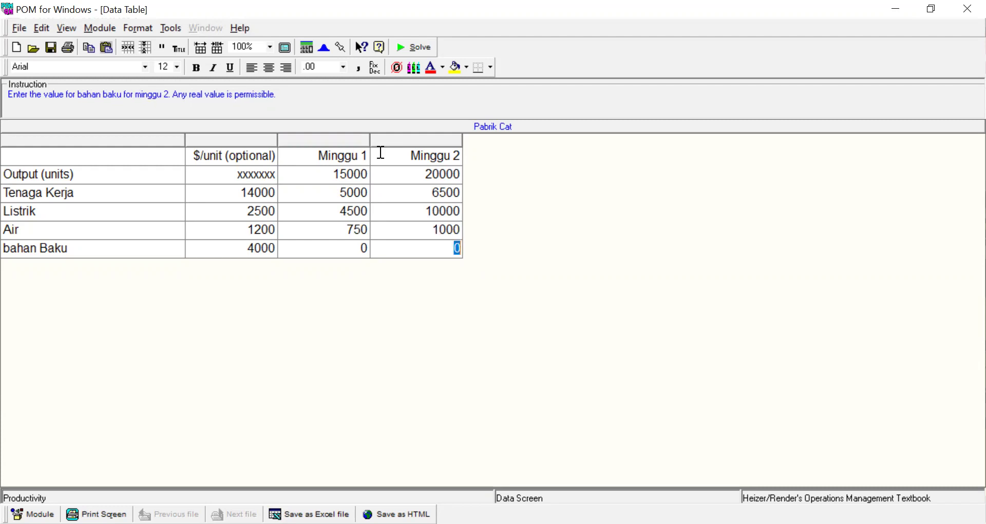
# Step: Enter the bahan Baku amounts as 4000 for Minggu 1 and 5000 for Minggu 2
pyautogui.press('Left')
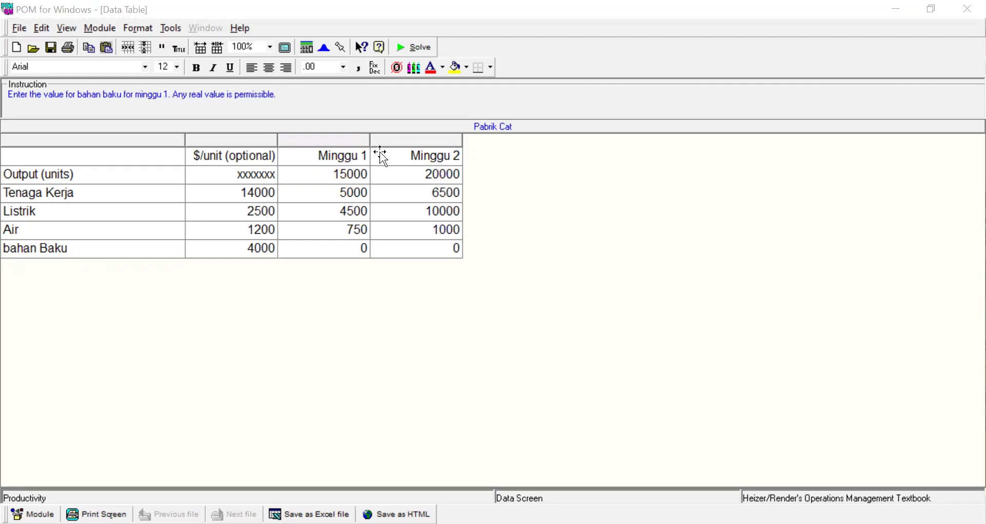
pyautogui.click(380, 154)
pyautogui.write('4000')
pyautogui.press('Return')
pyautogui.write('5000')
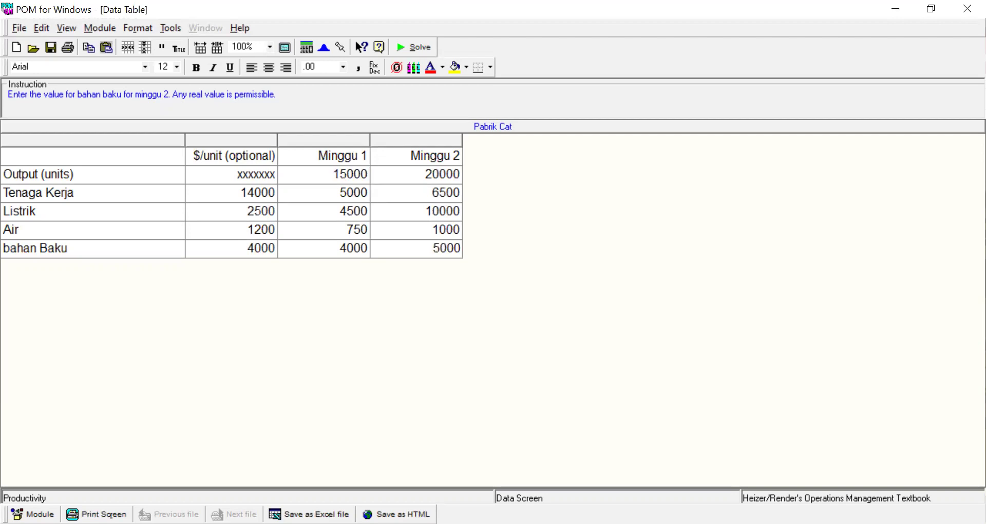
pyautogui.press('Up')
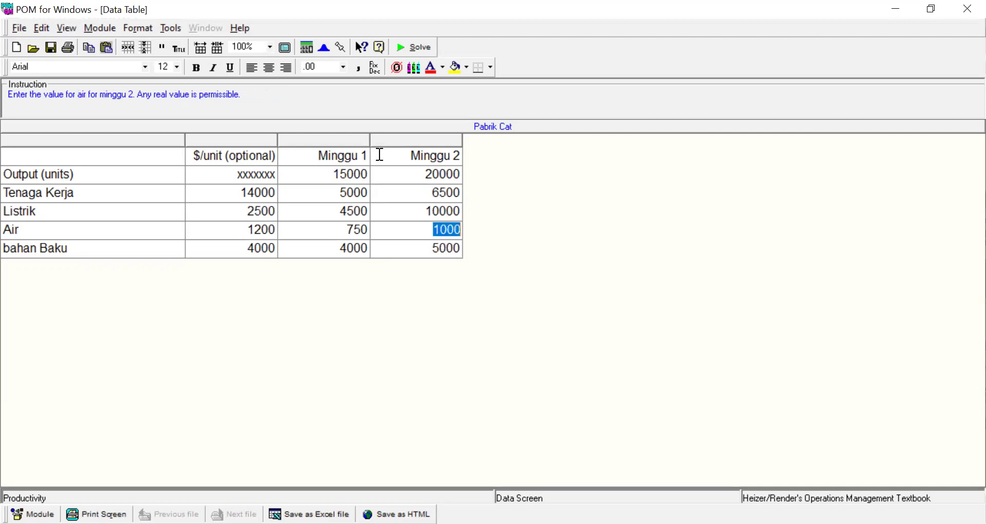
pyautogui.press('Down')
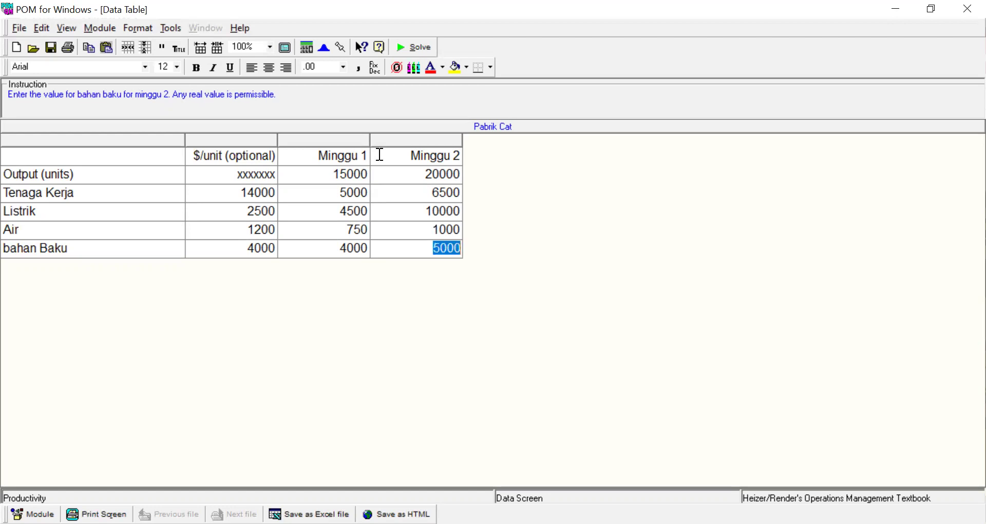
pyautogui.press('Up')
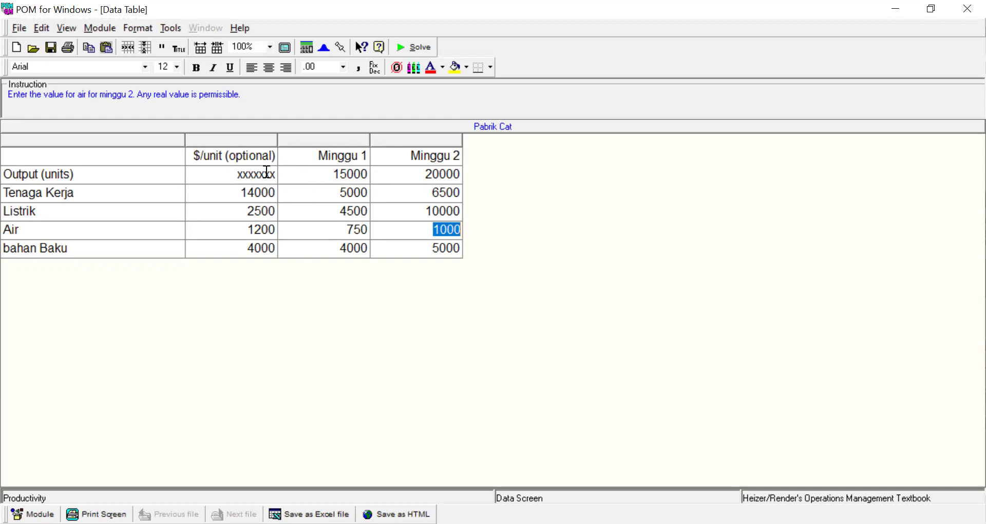
# Step: Solve the Pabrik Cat productivity problem and check which result windows are available
pyautogui.click(426, 48)
pyautogui.hotkey('alt', 'w')
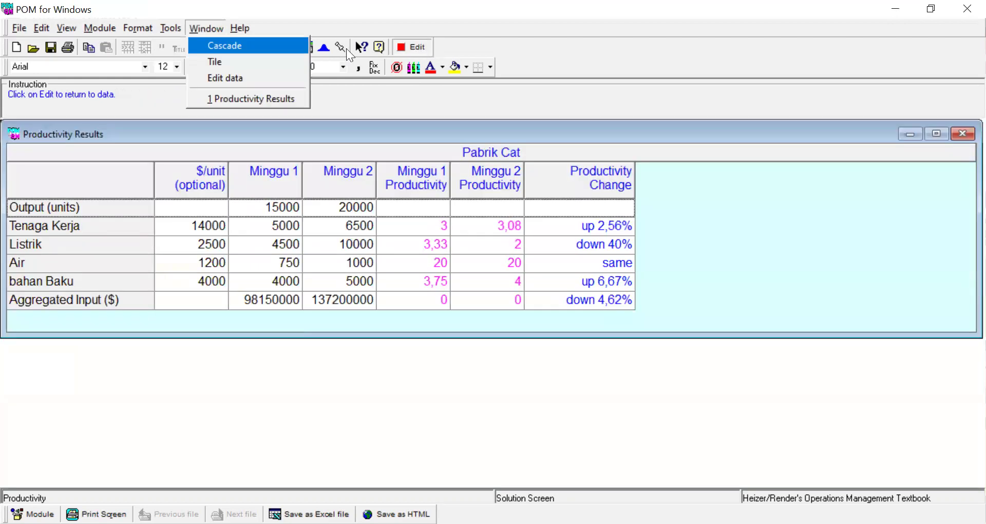
pyautogui.click(206, 29)
pyautogui.click(207, 28)
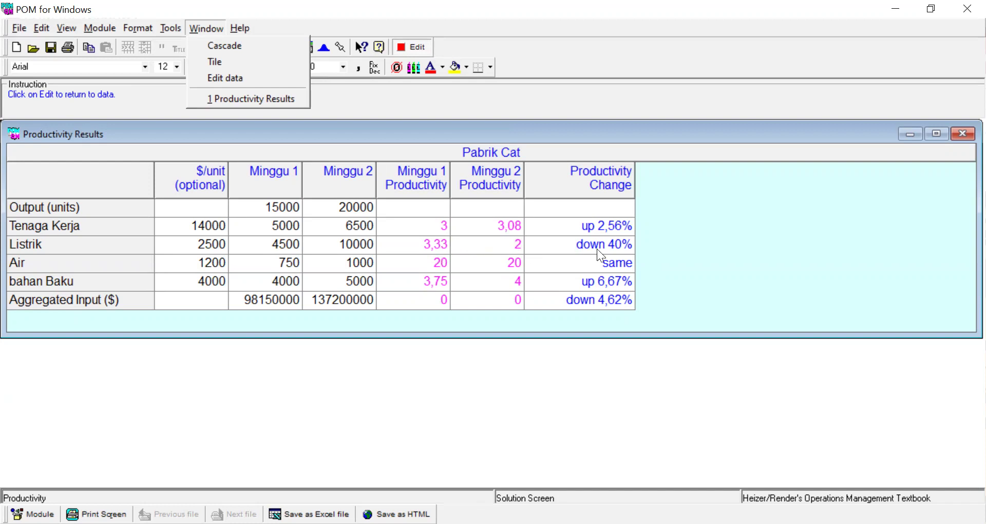
# Step: Show the productivity results with five decimal places (.00000) and review the Air and bahan Baku rows
pyautogui.click(440, 229)
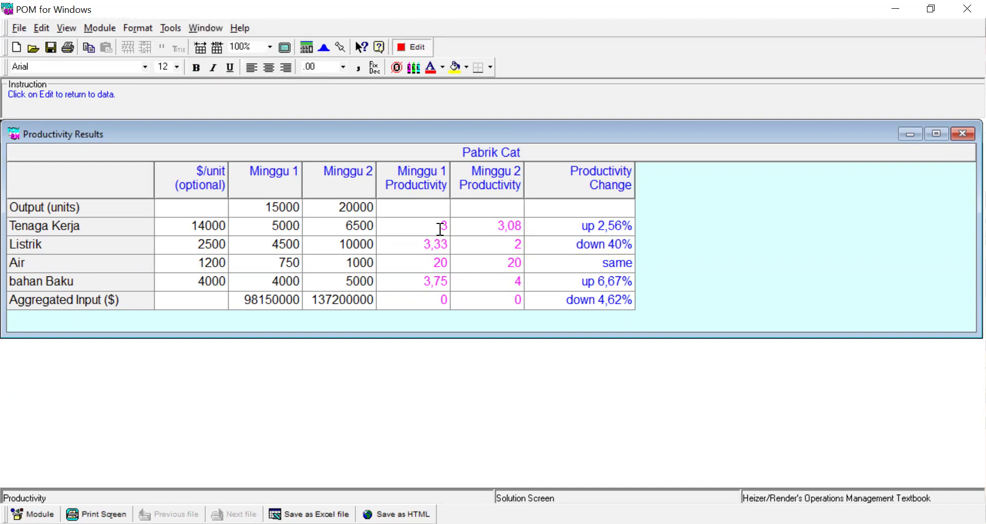
pyautogui.click(343, 66)
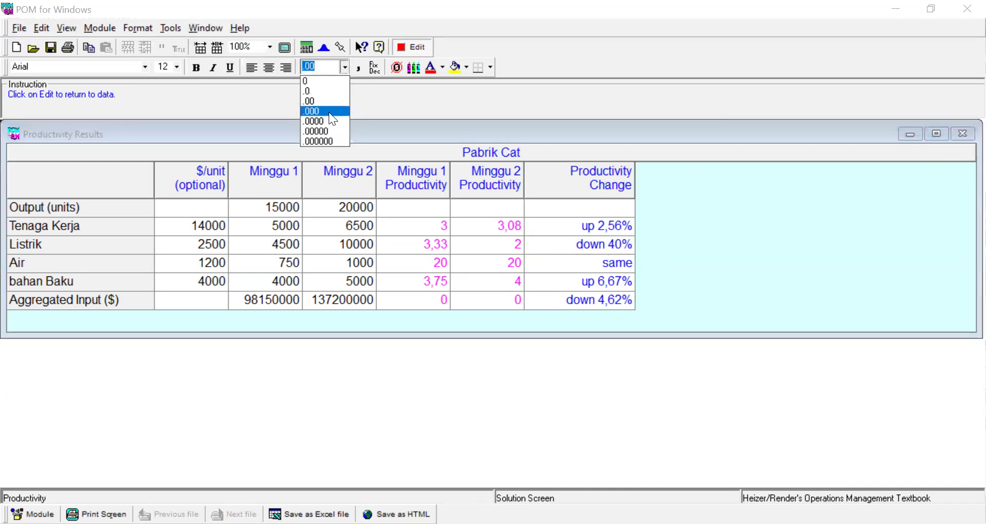
pyautogui.click(329, 122)
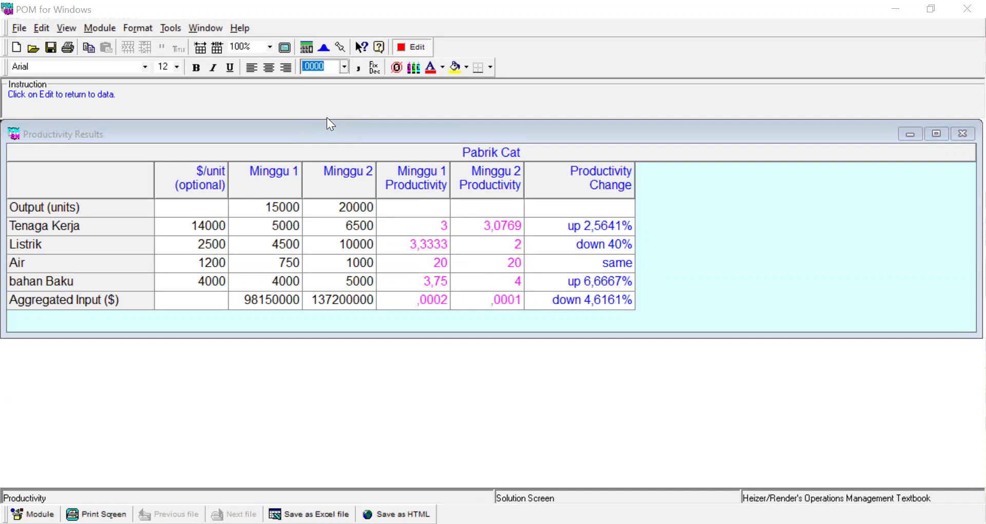
pyautogui.click(344, 66)
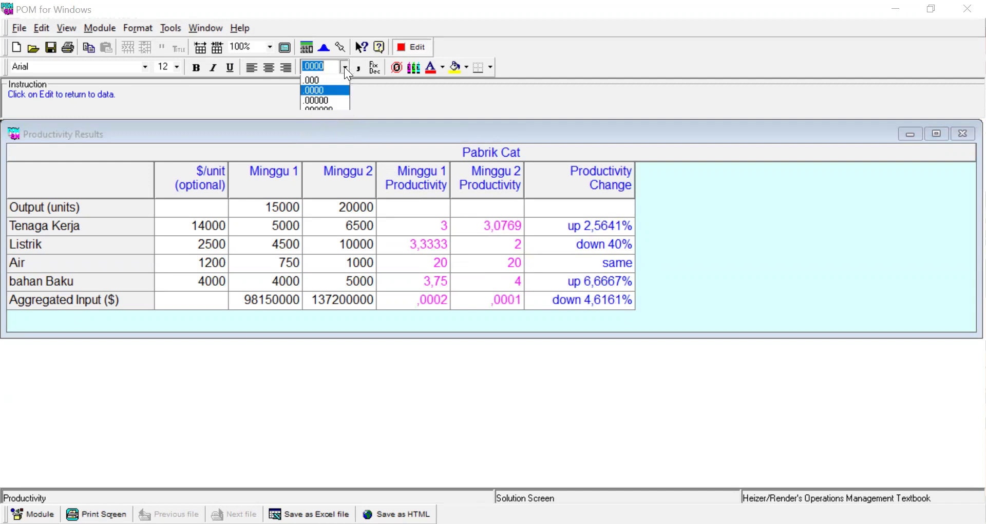
pyautogui.click(341, 126)
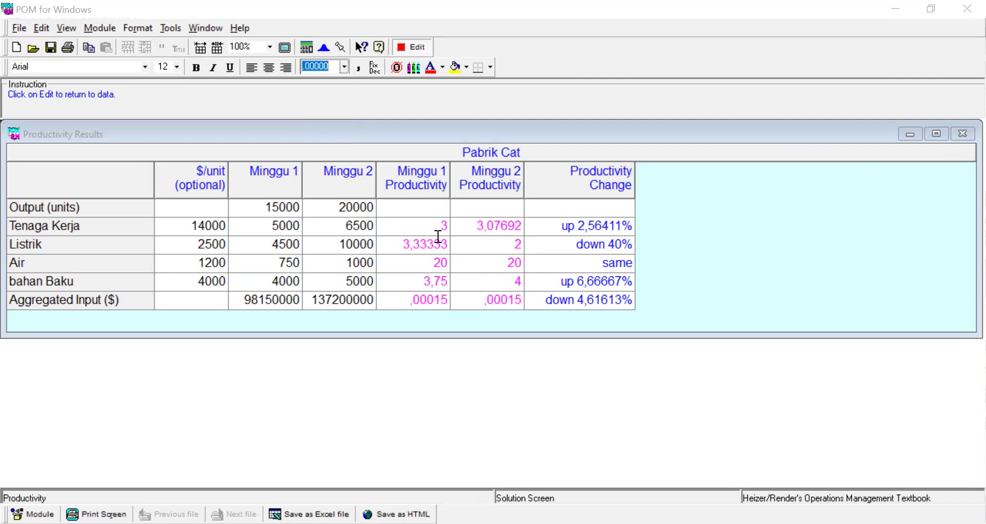
pyautogui.click(422, 265)
pyautogui.click(621, 265)
pyautogui.click(429, 281)
# Step: Show the productivity results with six decimal places (.000000) and examine the Aggregated Input productivity for both weeks and its change
pyautogui.click(343, 67)
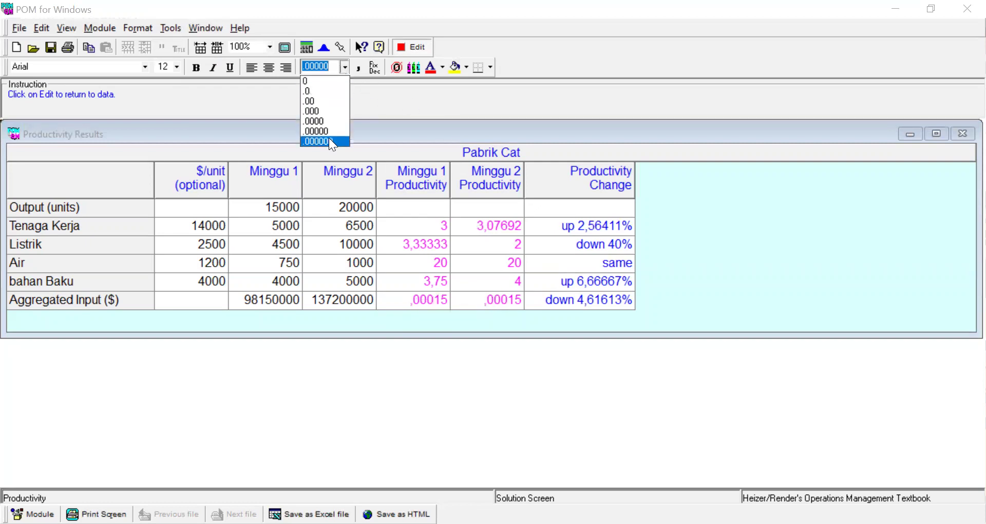
pyautogui.click(328, 137)
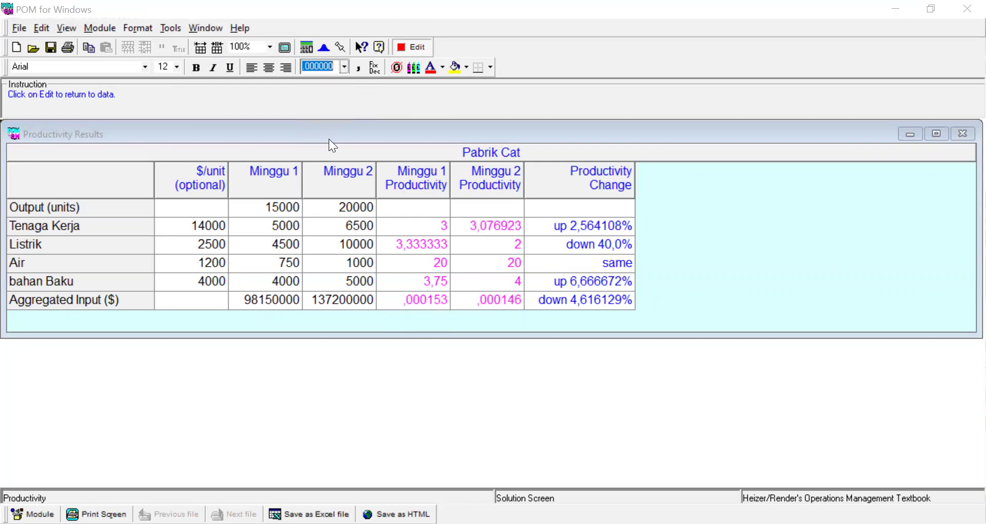
pyautogui.click(427, 302)
pyautogui.click(520, 302)
pyautogui.click(520, 302)
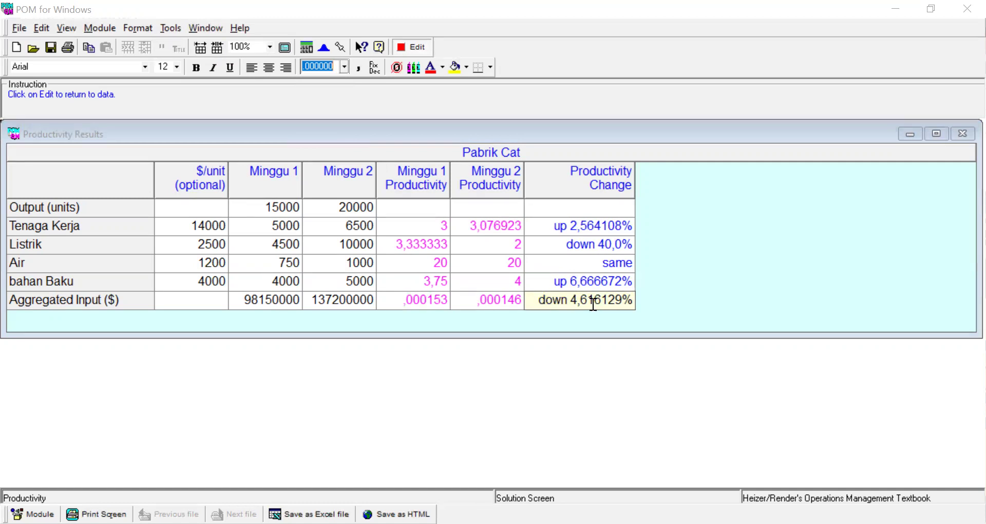
pyautogui.click(508, 300)
pyautogui.press('Escape')
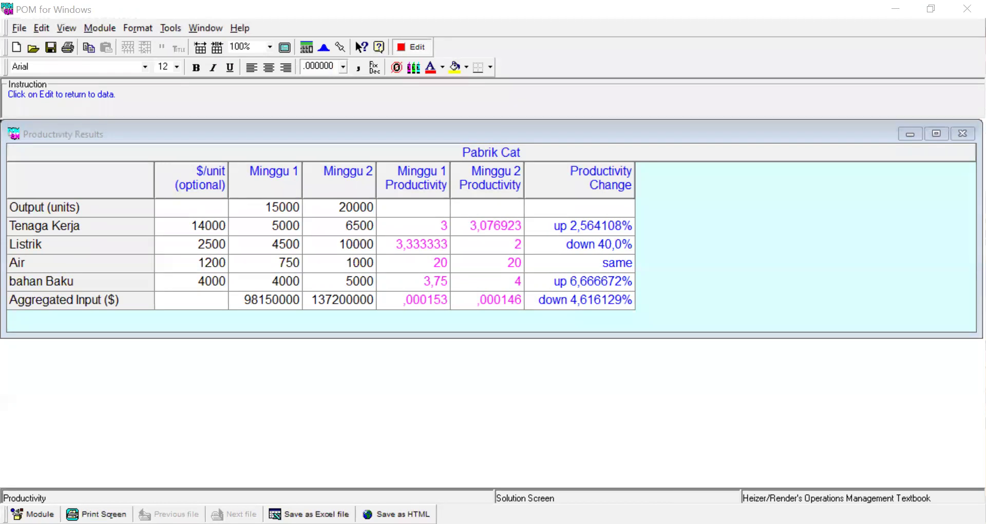
# Step: Switch to the PowerPoint presentation to read the Contoh Kasus 2 problem and its Mei and Juni cost table
pyautogui.hotkey('alt', 'Tab')
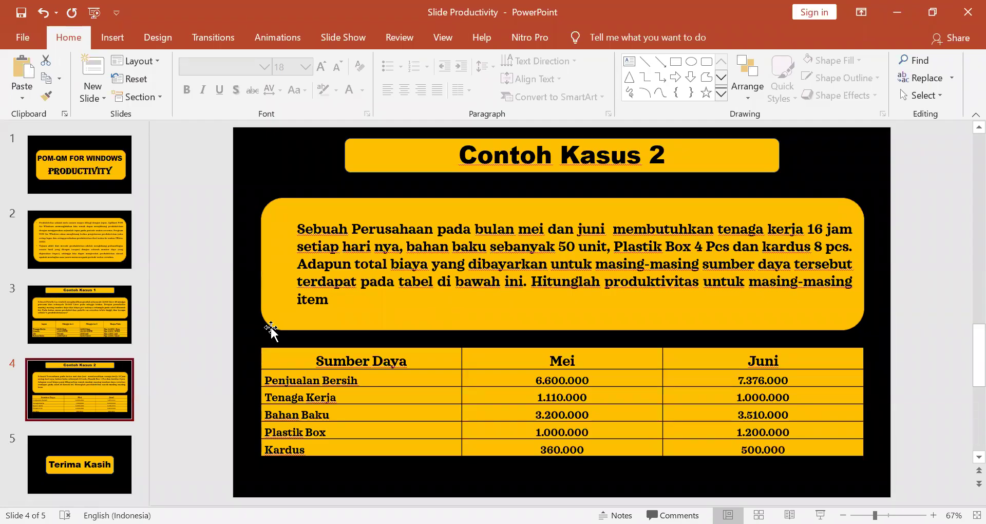